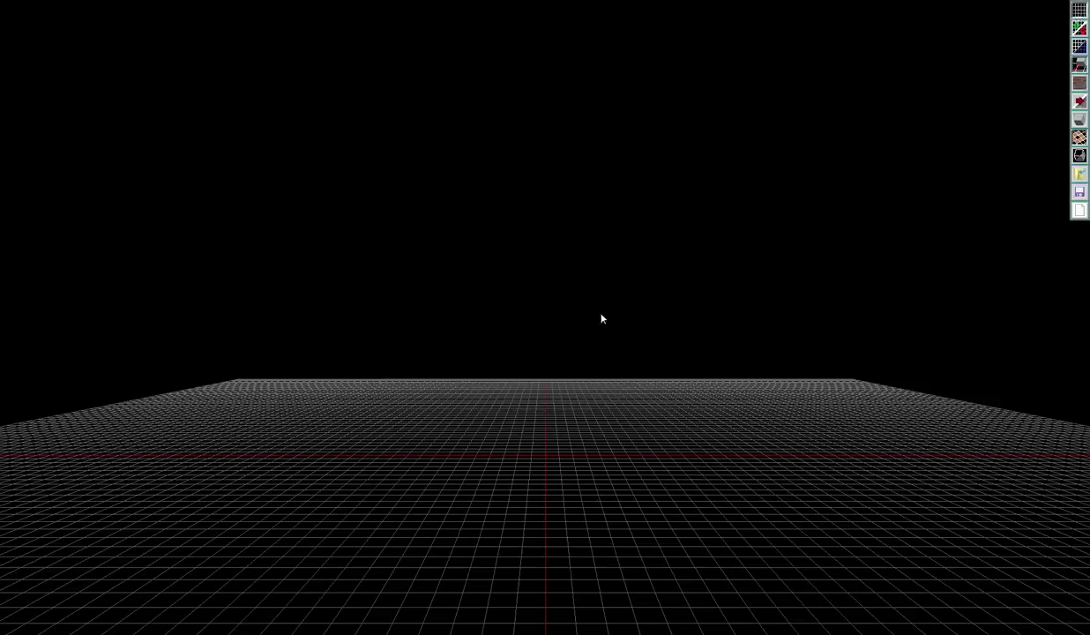
Step: Show the Textures palette and reposition it over the far corner of the grid
middle_click_drag(533, 350, 525, 302)
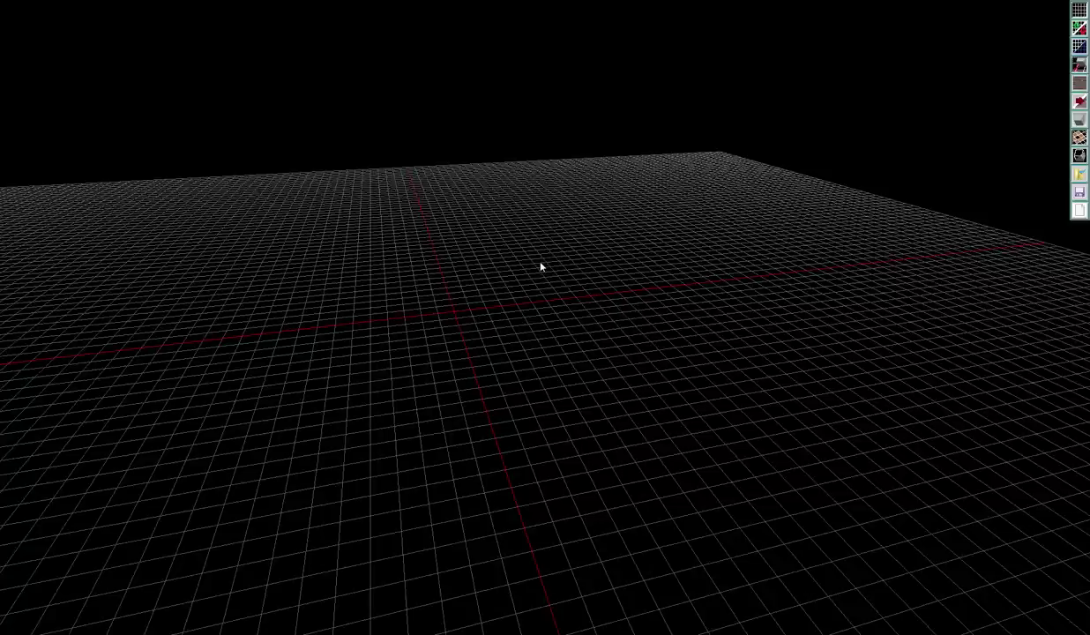
middle_click_drag(601, 272, 648, 274)
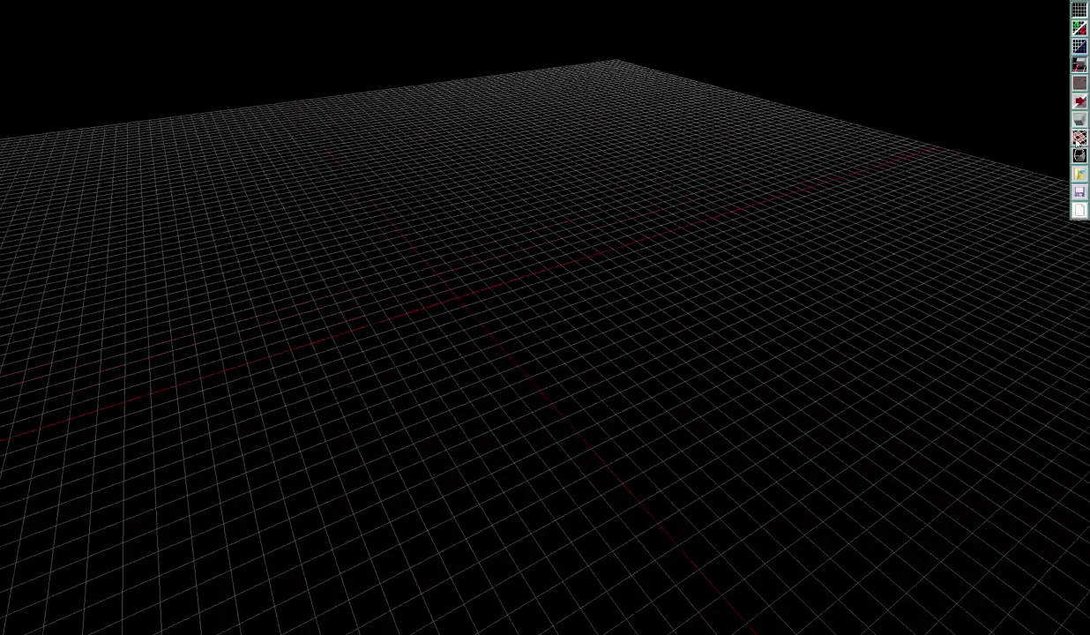
left_click(1080, 85)
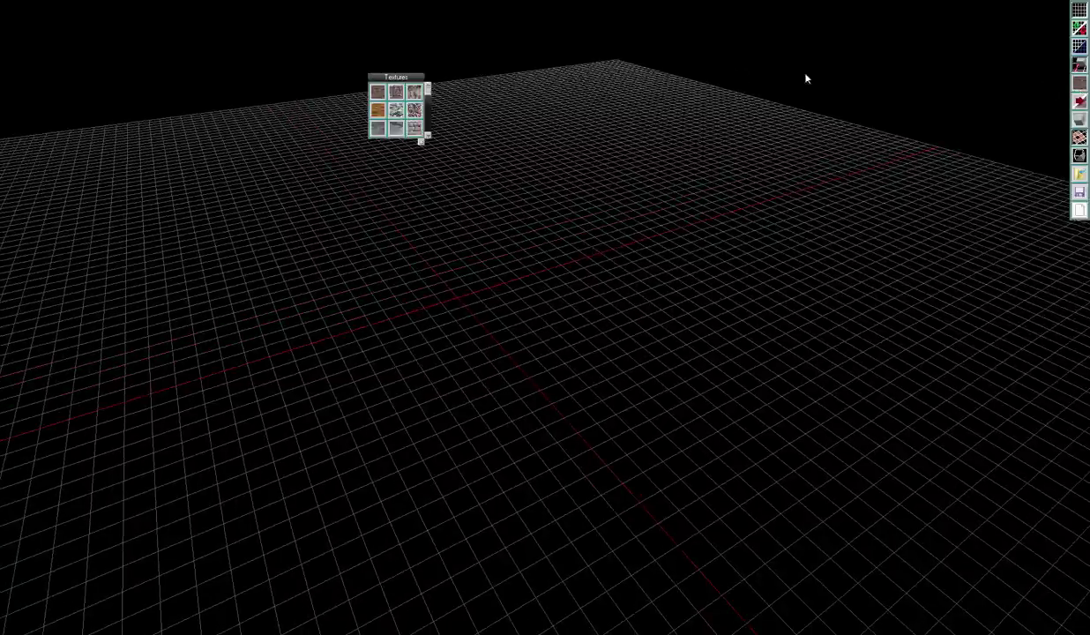
left_click_drag(401, 80, 964, 75)
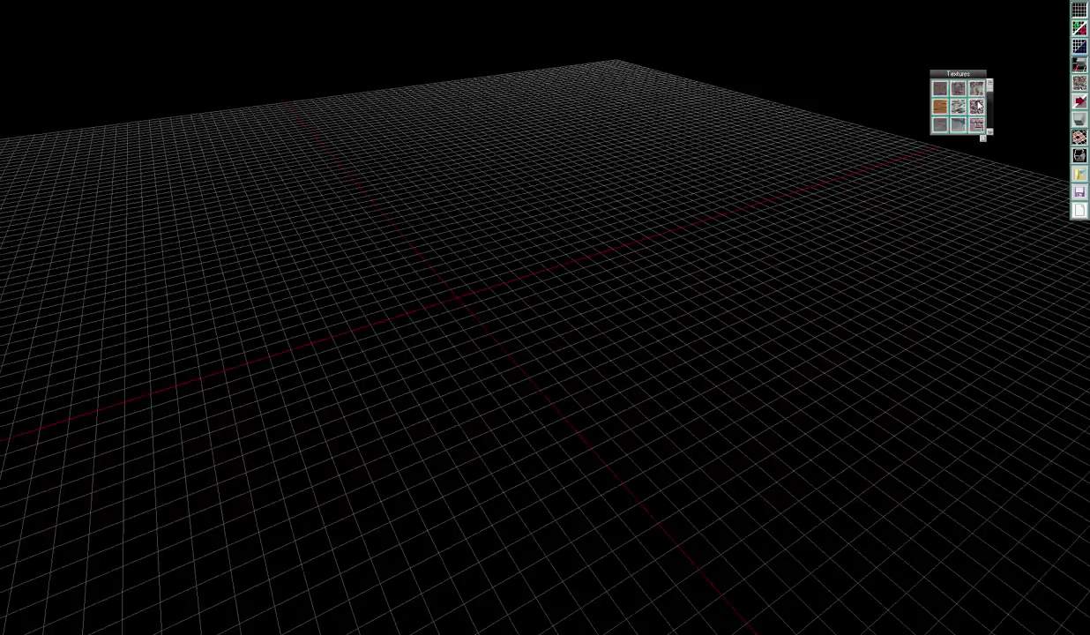
left_click(942, 108)
left_click_drag(958, 75, 608, 40)
Step: Browse the available textures, then reshape the Textures palette into a single row showing every texture and place it clear of the work area
scroll(604, 64, "down", 3)
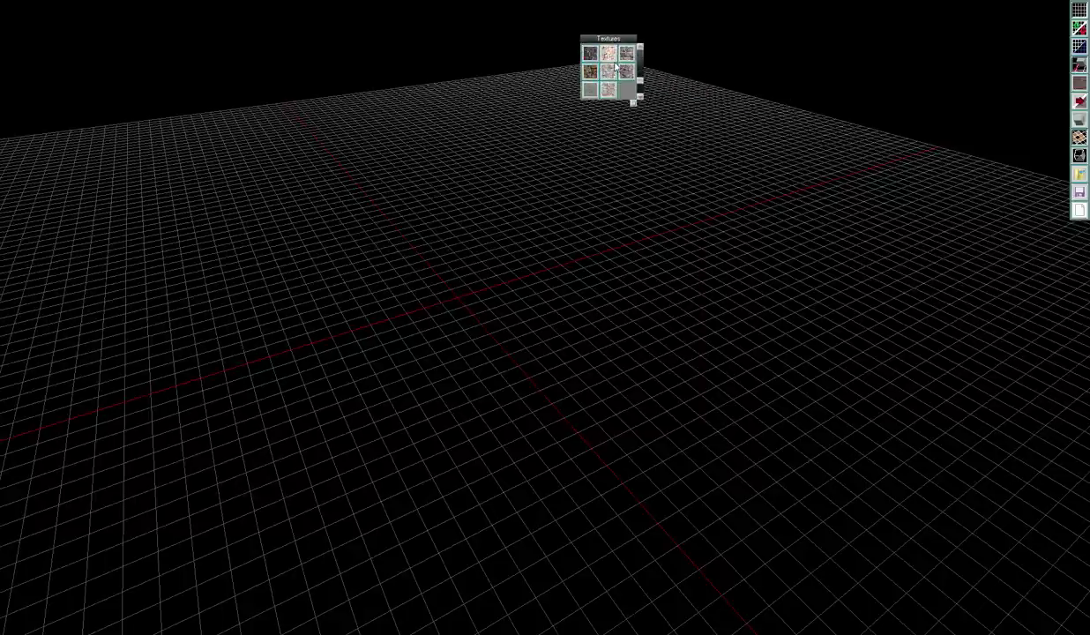
scroll(604, 64, "up", 2)
scroll(604, 64, "down", 3)
scroll(604, 64, "up", 3)
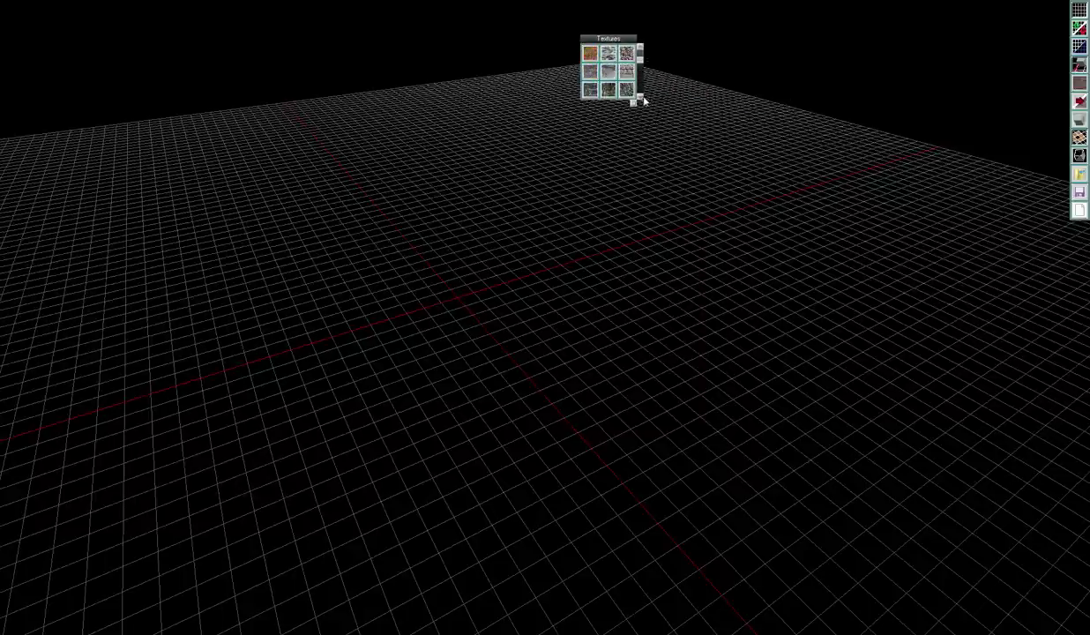
scroll(633, 103, "down", 2)
left_click_drag(633, 104, 952, 67)
left_click_drag(833, 40, 283, 39)
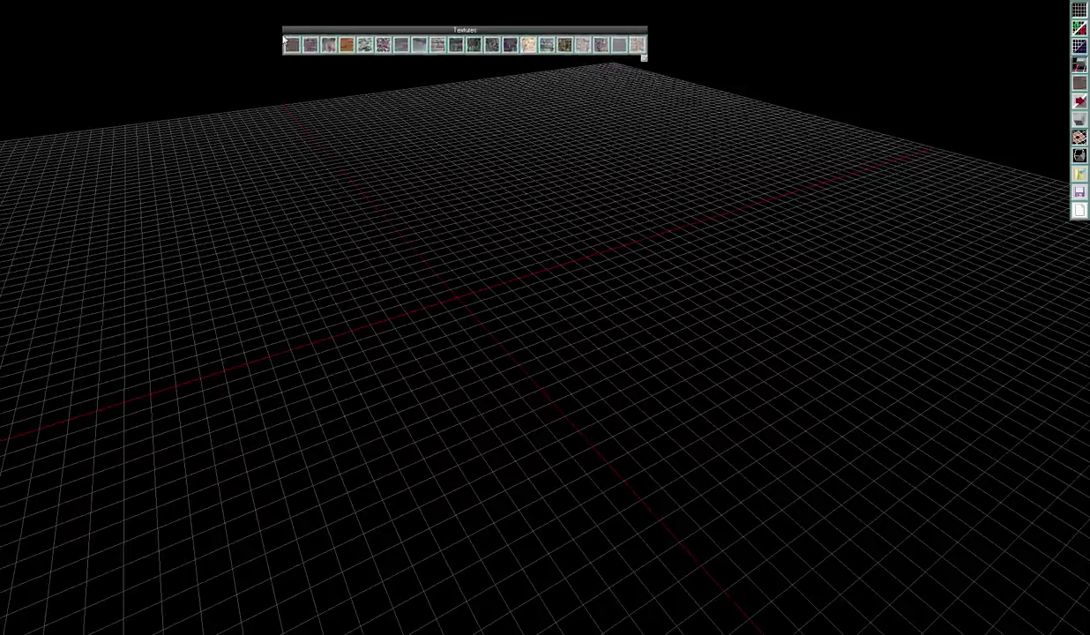
Step: Show the Models palette, move it beside the toolbar and enlarge it to four columns showing every model
left_click(1077, 122)
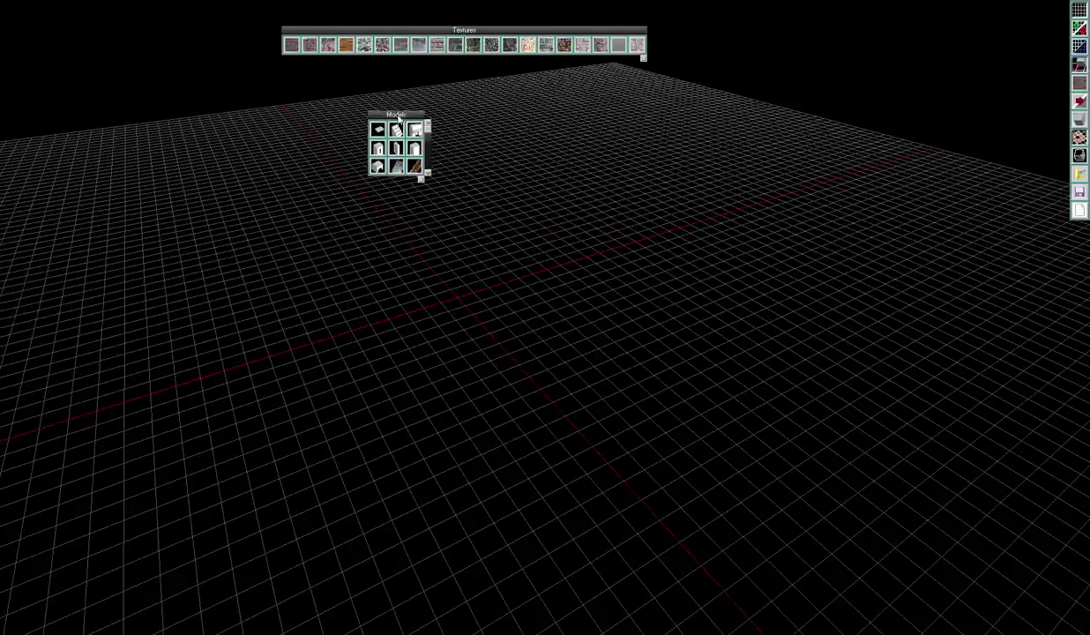
left_click_drag(361, 118, 964, 57)
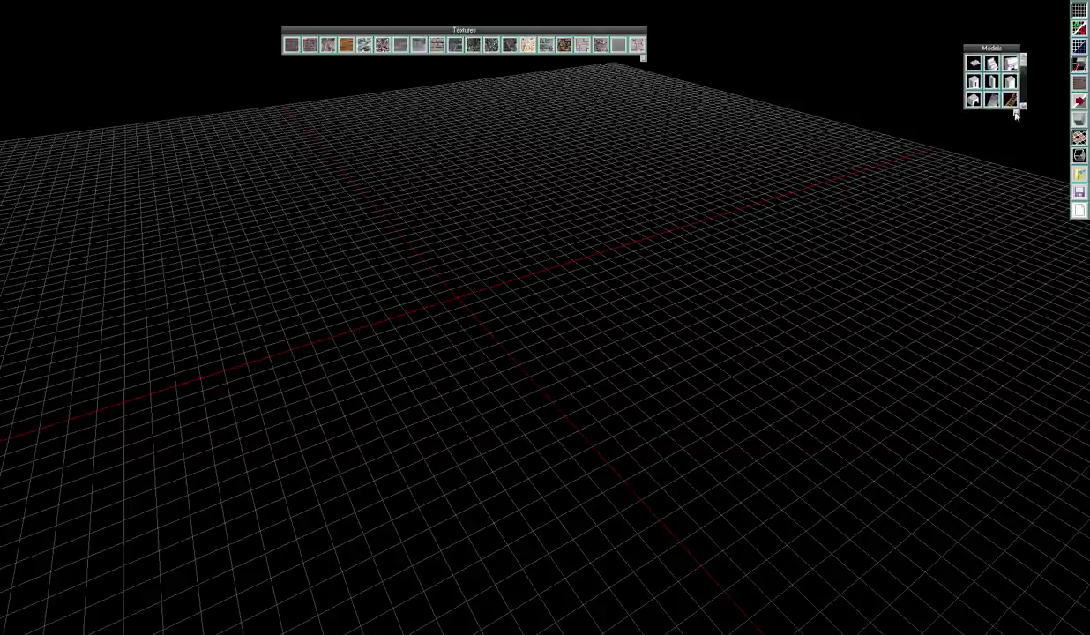
left_click_drag(1015, 114, 1036, 168)
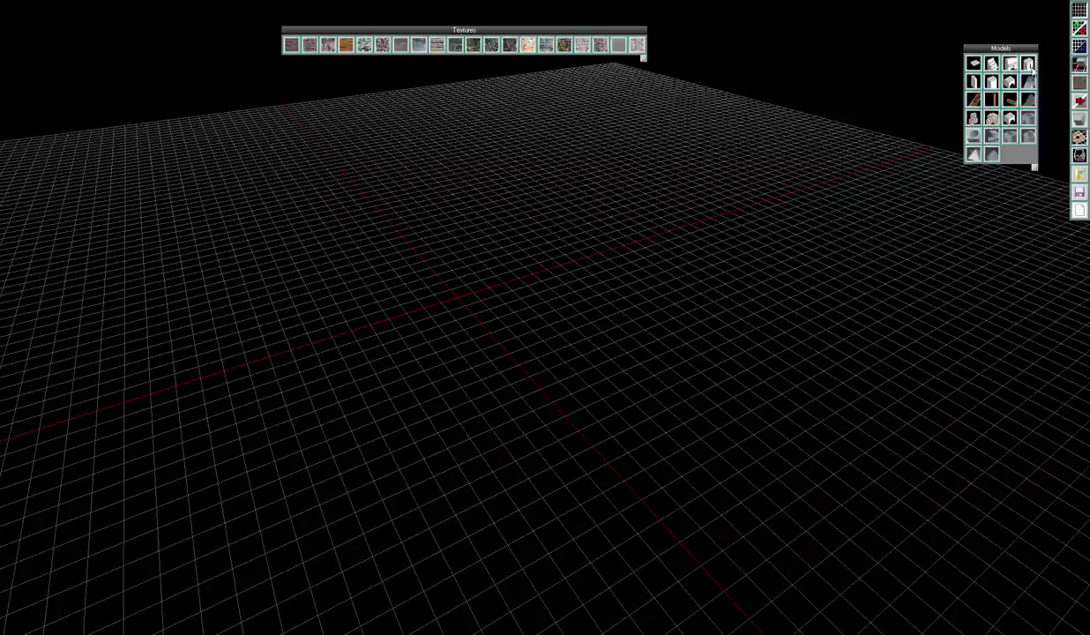
Step: Place a tall block model beside the grid origin and retexture it with the light stone brick
left_click_drag(991, 83, 482, 325)
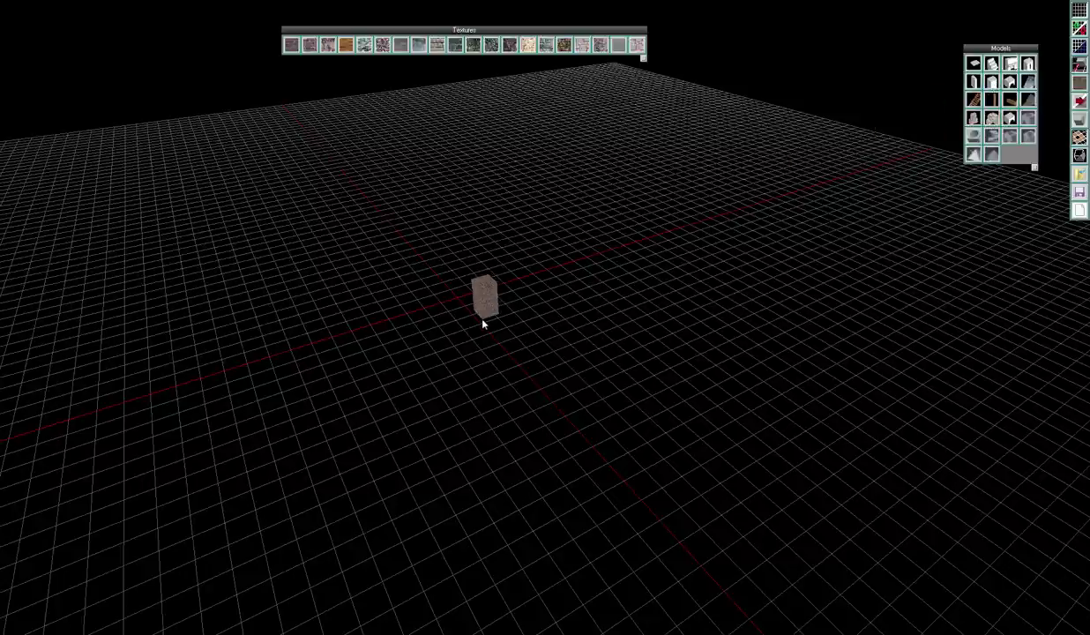
right_click_drag(482, 325, 525, 315)
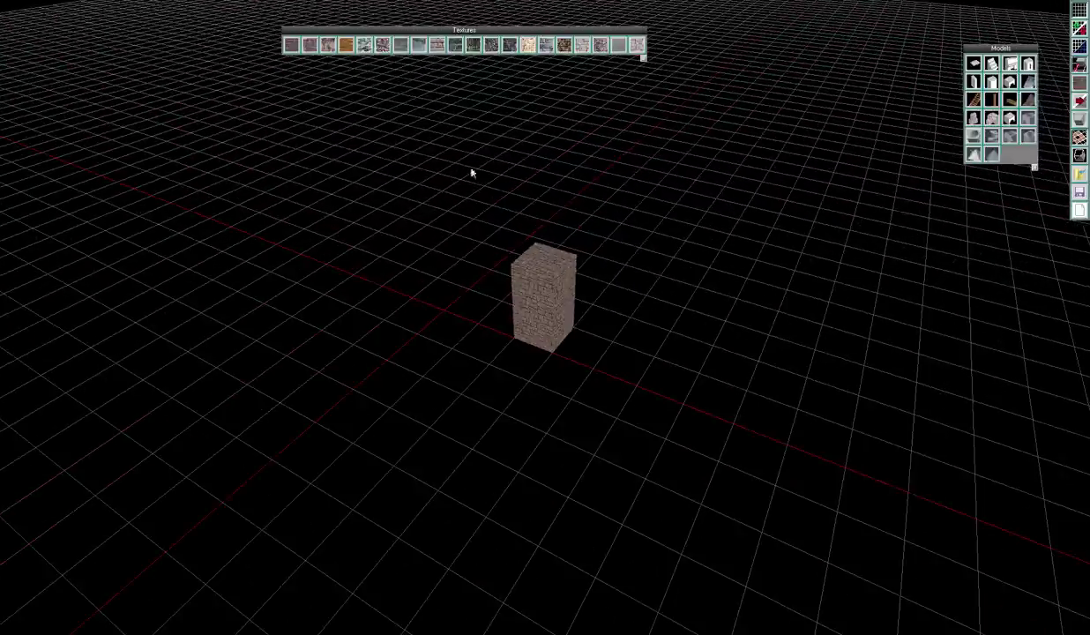
left_click(437, 49)
left_click(555, 286)
left_click(554, 283)
right_click_drag(652, 282, 474, 281)
middle_click_drag(476, 284, 648, 284)
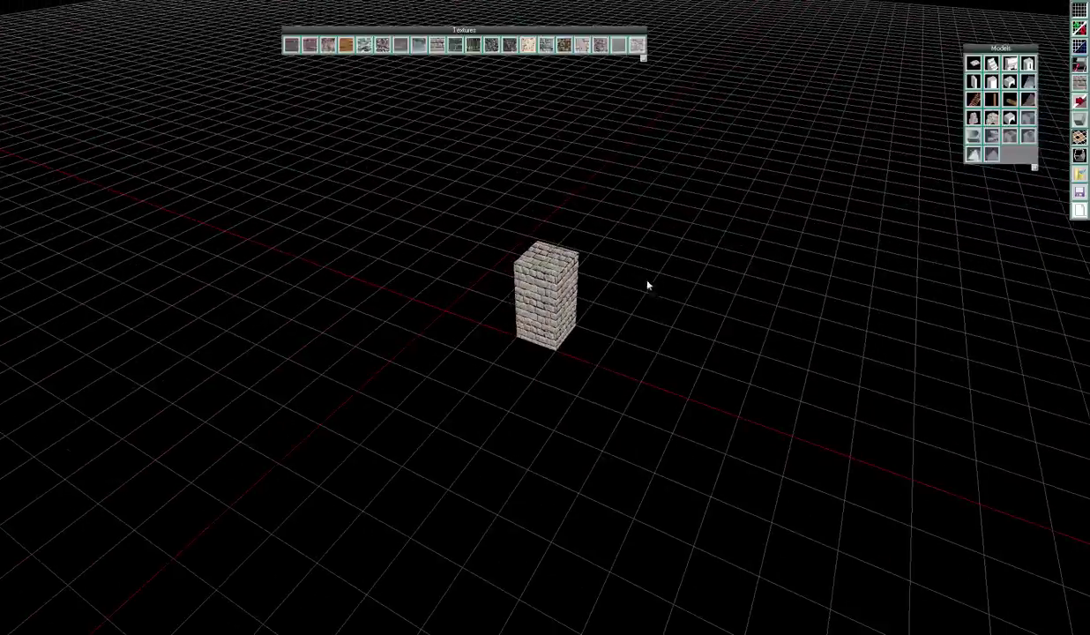
Step: Move the stone brick block against the grid origin where the red axes cross
left_click_drag(558, 301, 481, 317)
middle_click_drag(539, 309, 630, 302)
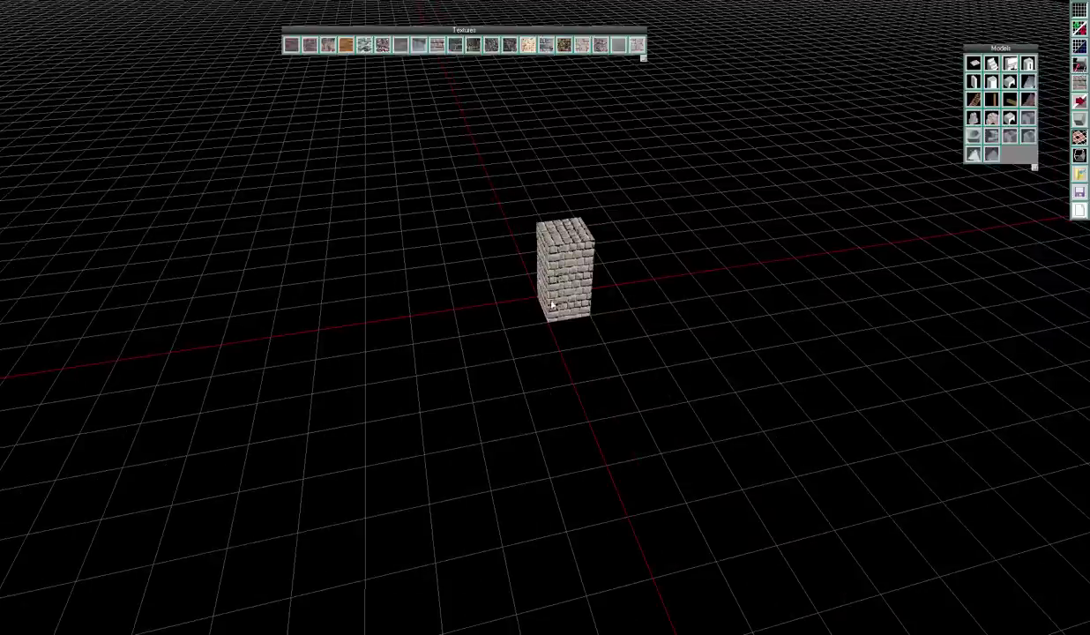
middle_click_drag(562, 303, 610, 301)
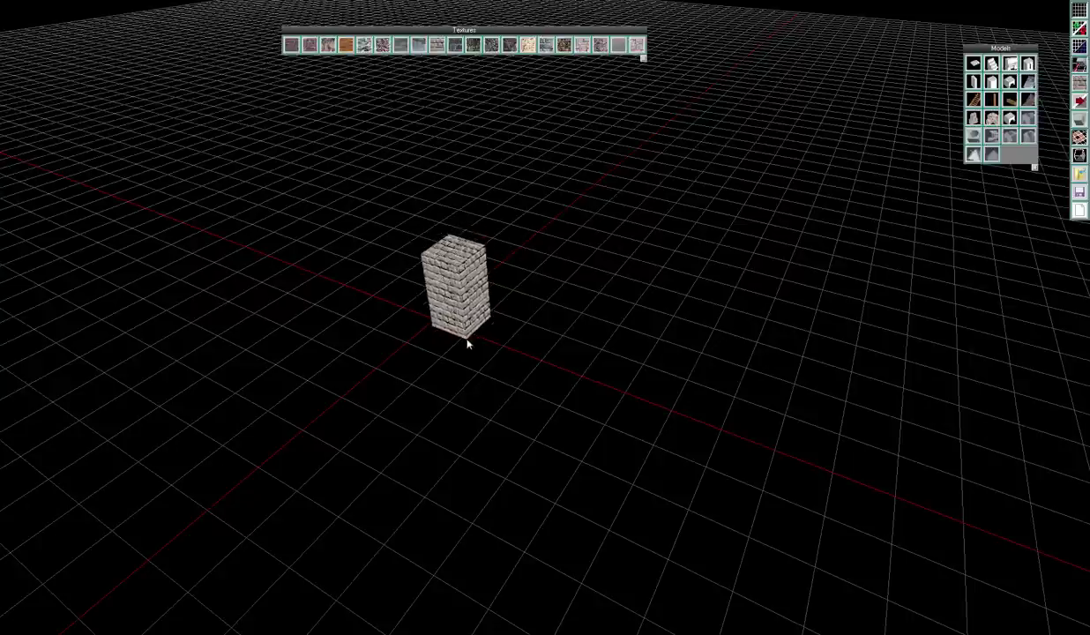
Step: Extend the block into an L-shaped wall along the red axis, with a short leg at its far end
middle_click_drag(469, 333, 457, 268)
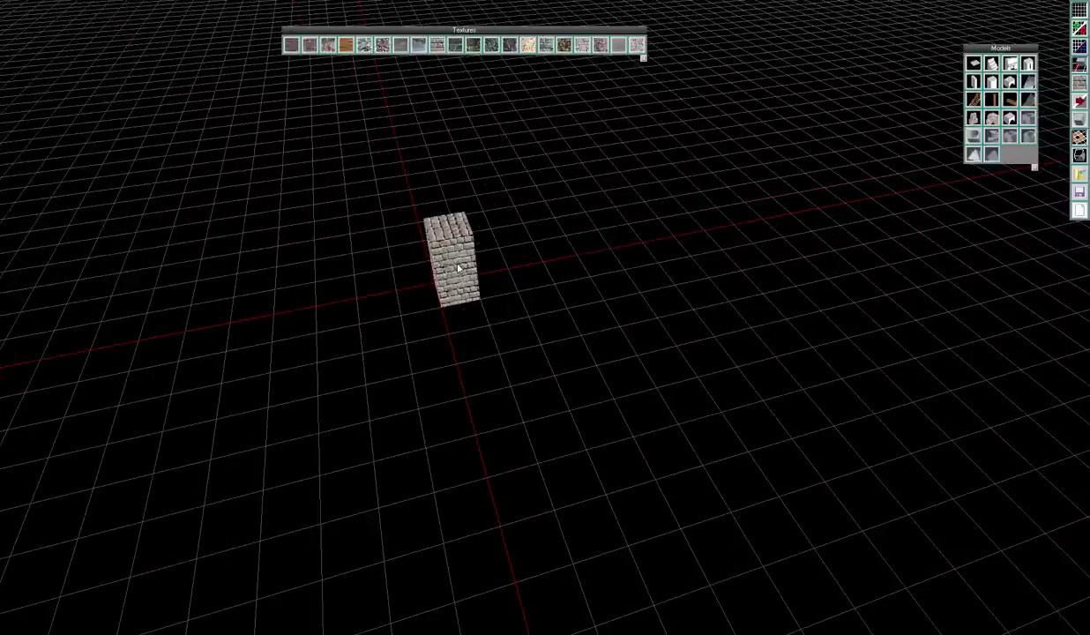
mouse_move(458, 268)
left_mouse_down()
mouse_move(486, 295)
mouse_move(599, 282)
mouse_move(604, 301)
left_mouse_up()
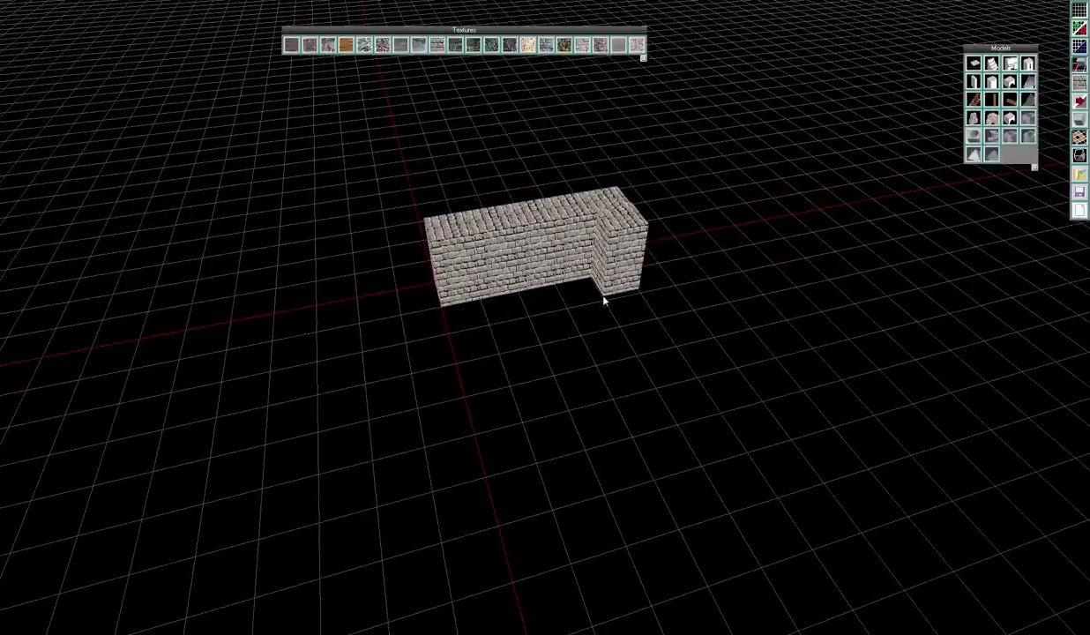
left_click(604, 301)
right_click(546, 356)
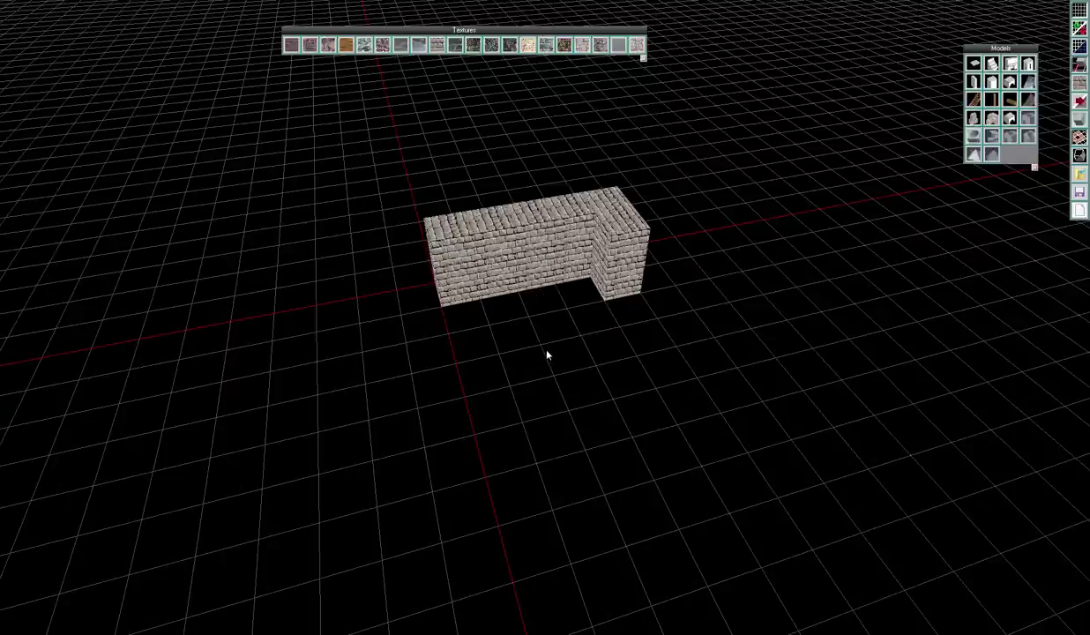
Step: Retexture the whole L-shaped wall with the brown irregular stone texture
middle_click_drag(546, 355, 803, 266)
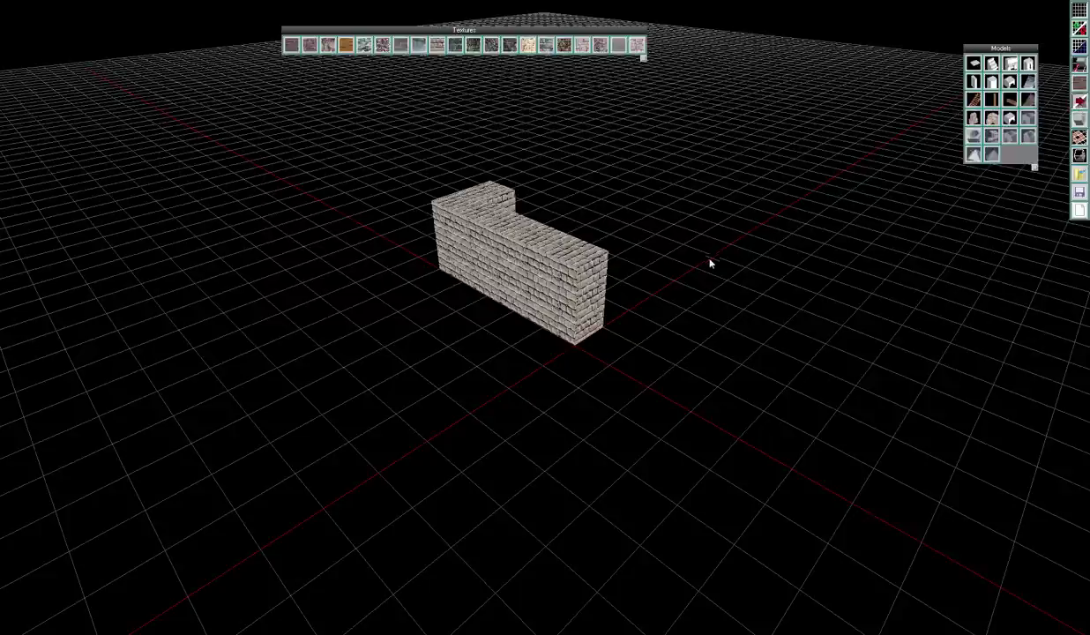
left_click(551, 285)
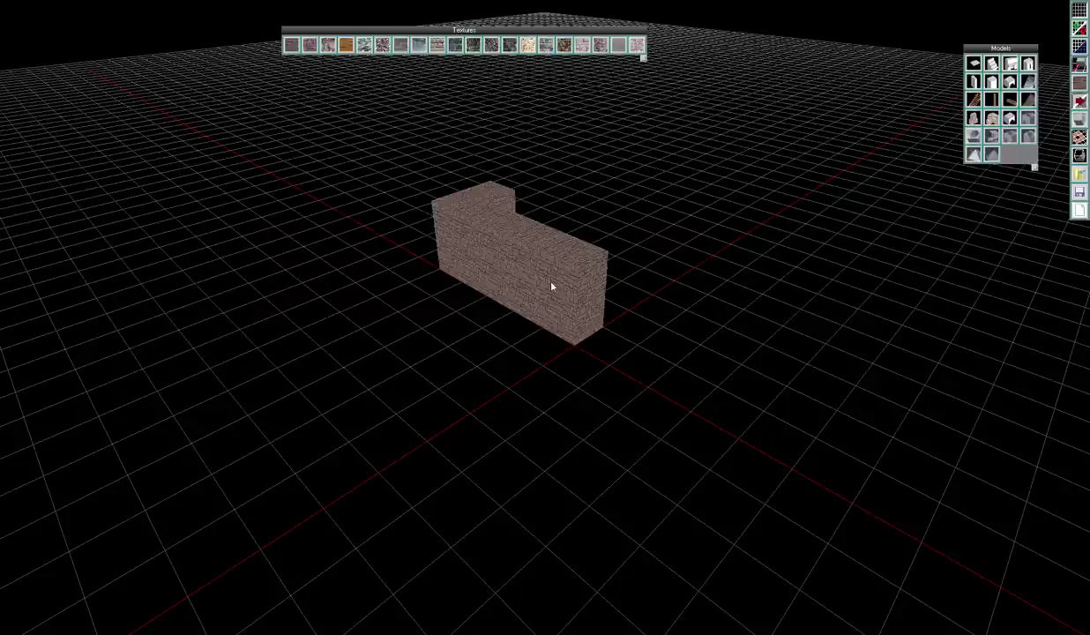
middle_click_drag(643, 248, 706, 269)
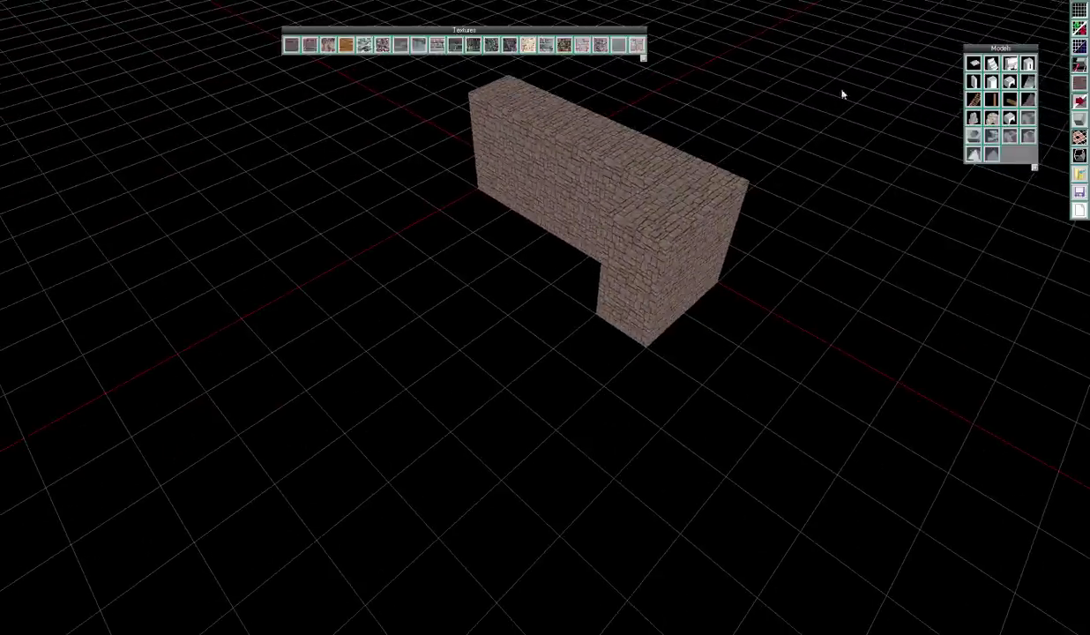
middle_click_drag(841, 90, 843, 90)
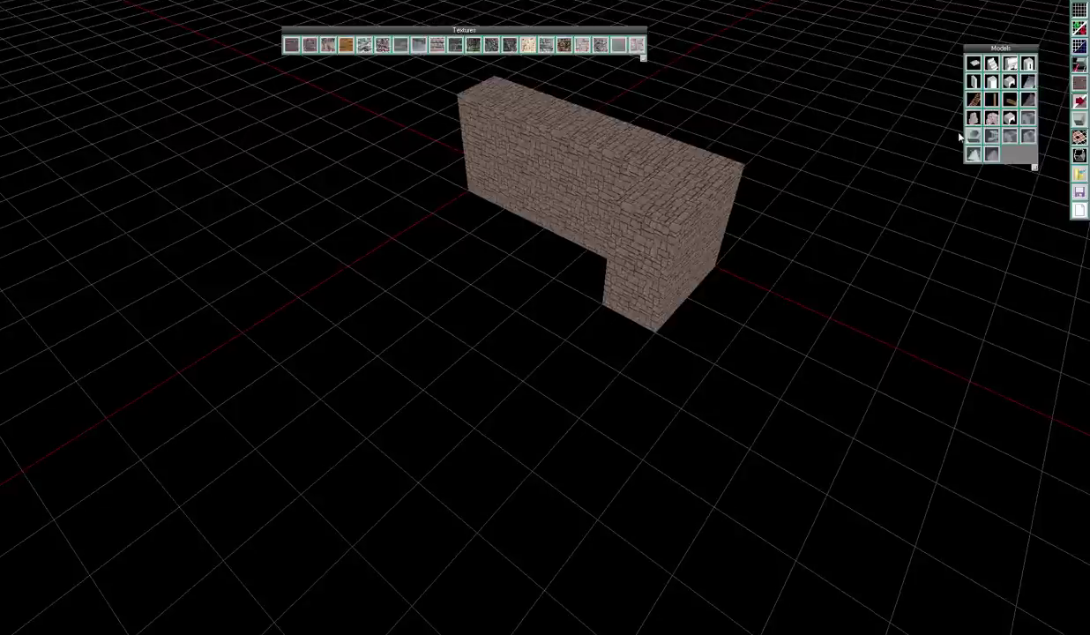
Step: Choose the narrow wall piece with a small opening from the models and enable the fine blue grid
left_click(992, 156)
middle_click_drag(539, 319, 587, 354)
left_click(1075, 118)
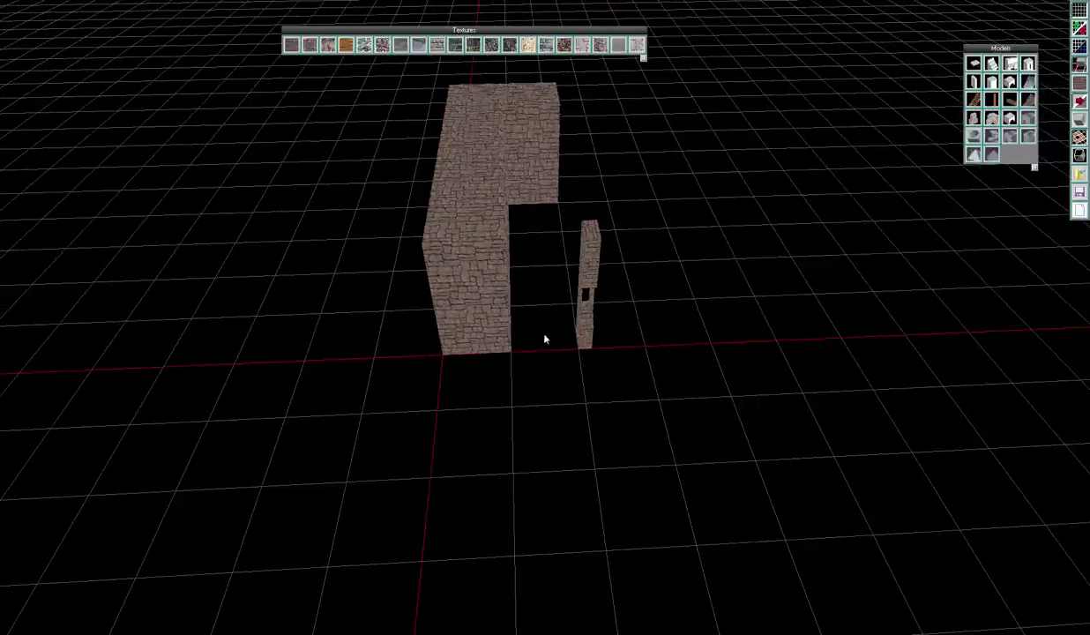
middle_click_drag(545, 339, 535, 326)
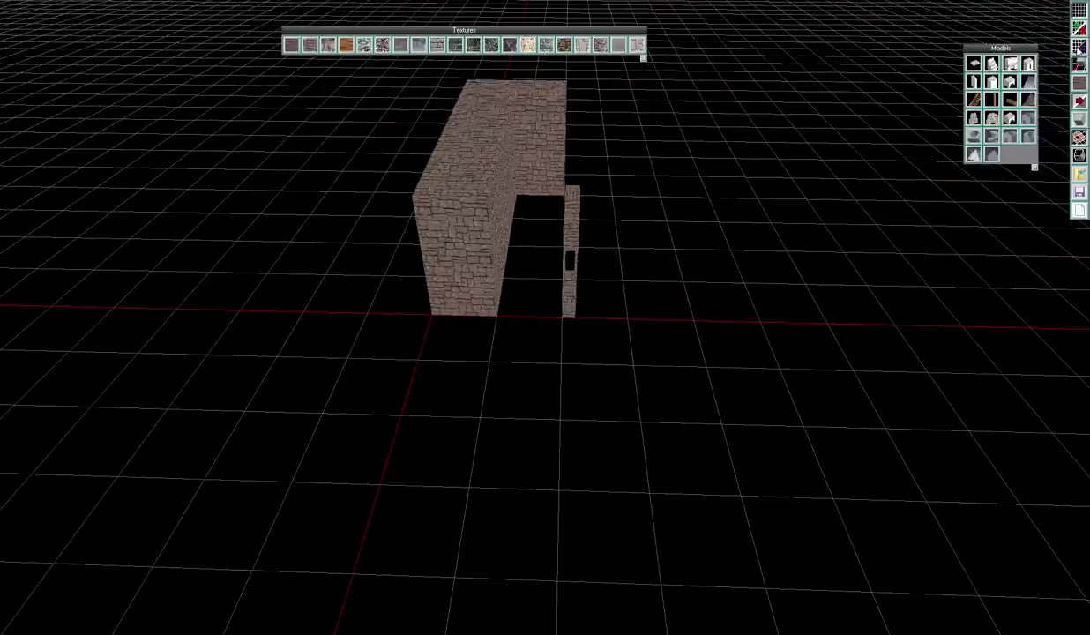
left_click(1082, 49)
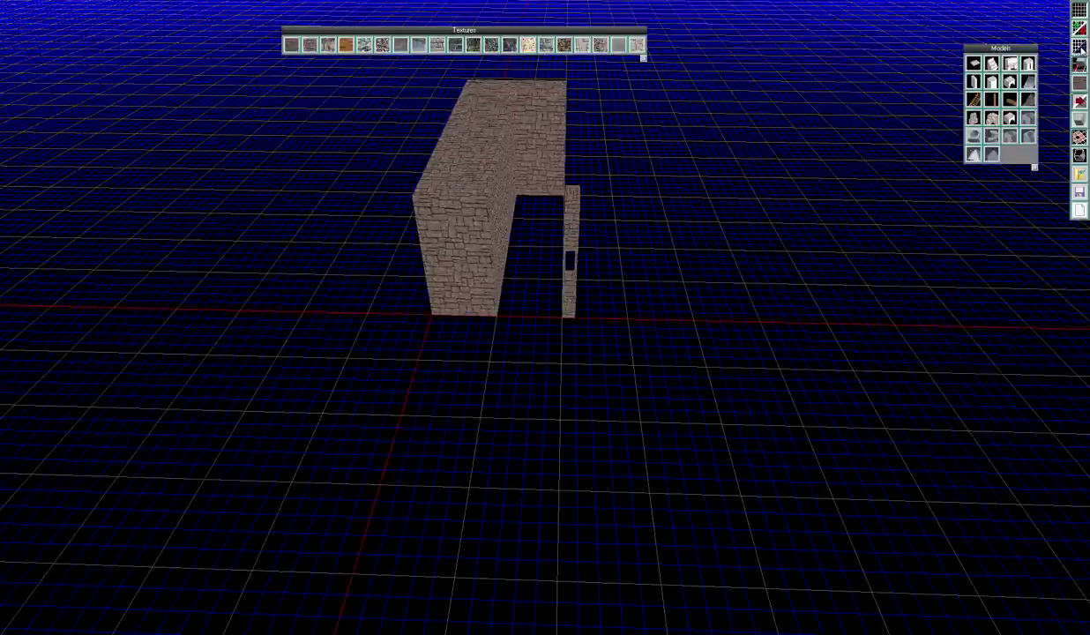
Step: Place narrow wall pieces side by side along the red axis, filling one grid cell beside the brown stone wall
scroll(619, 210, "up", 2)
middle_click_drag(619, 210, 588, 236)
left_click_drag(578, 355, 511, 351)
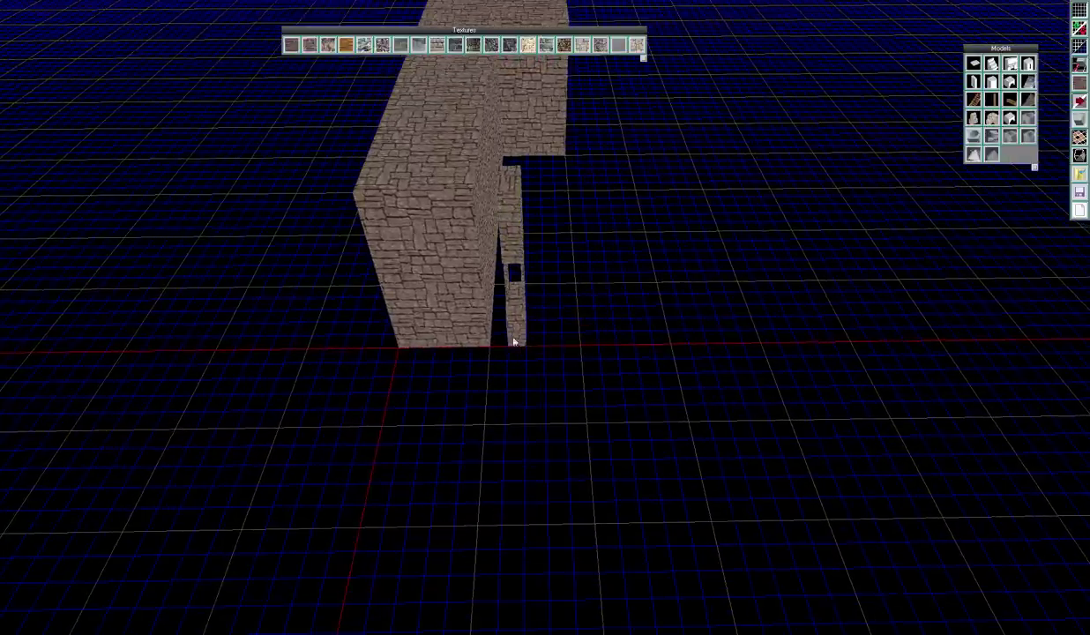
left_click(517, 340)
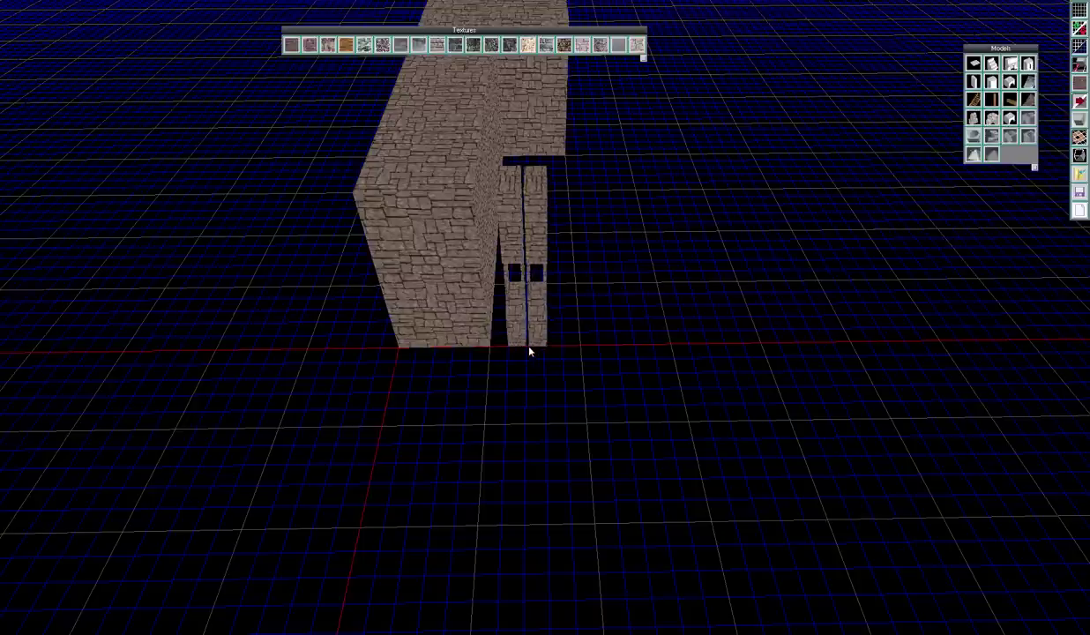
left_click(529, 348)
mouse_move(548, 351)
left_mouse_down()
mouse_move(493, 352)
mouse_move(576, 350)
mouse_move(561, 350)
left_mouse_up()
left_click(561, 346)
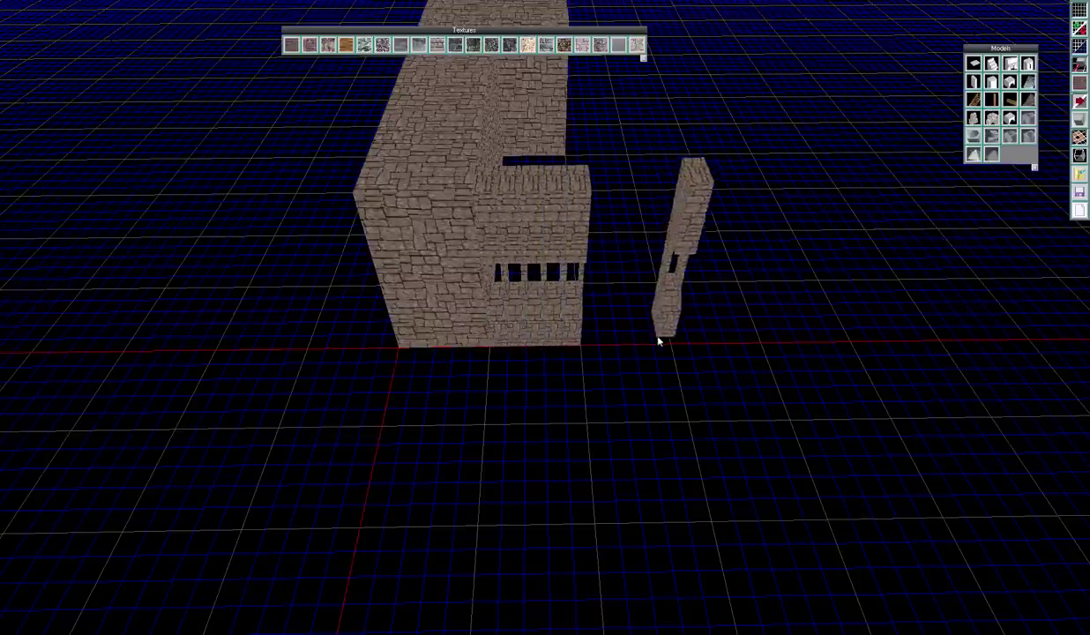
right_click(657, 337)
Step: Switch off the fine blue grid and return to the coarse grid
middle_click_drag(657, 336, 480, 329)
right_click_drag(480, 334, 615, 294)
left_click(1083, 50)
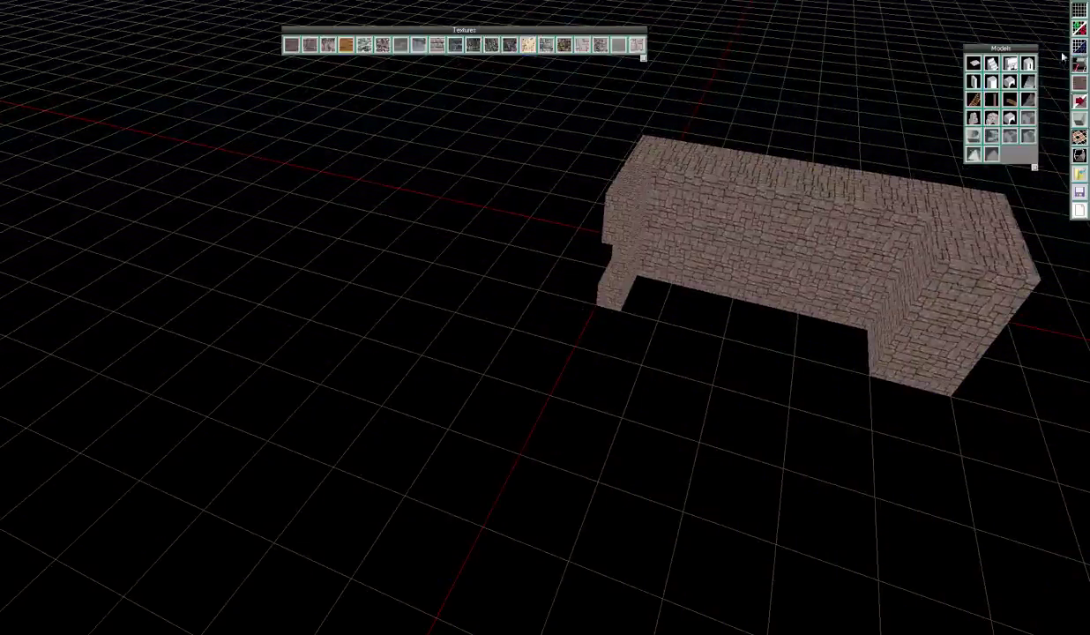